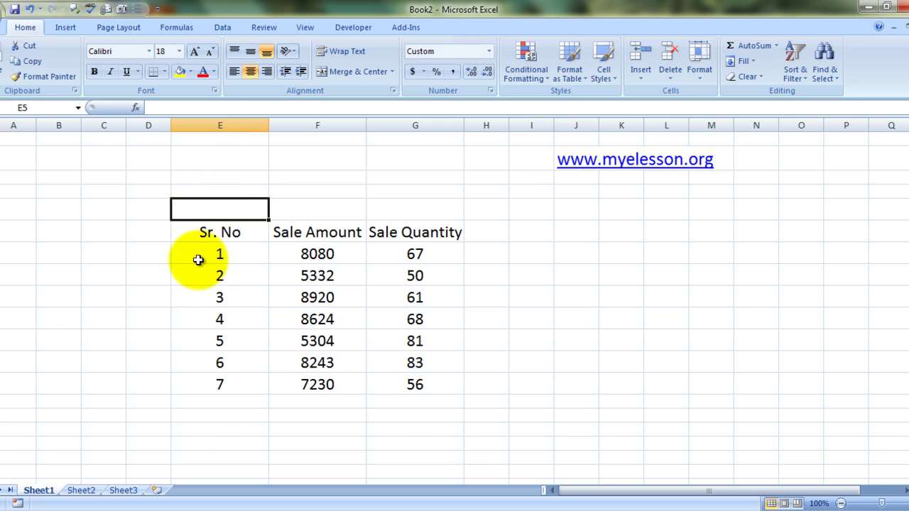
Step: Browse the Sr. No, Sale Amount and Sale Quantity headers and their values
{"action": "left_click", "coordinate": [227, 234]}
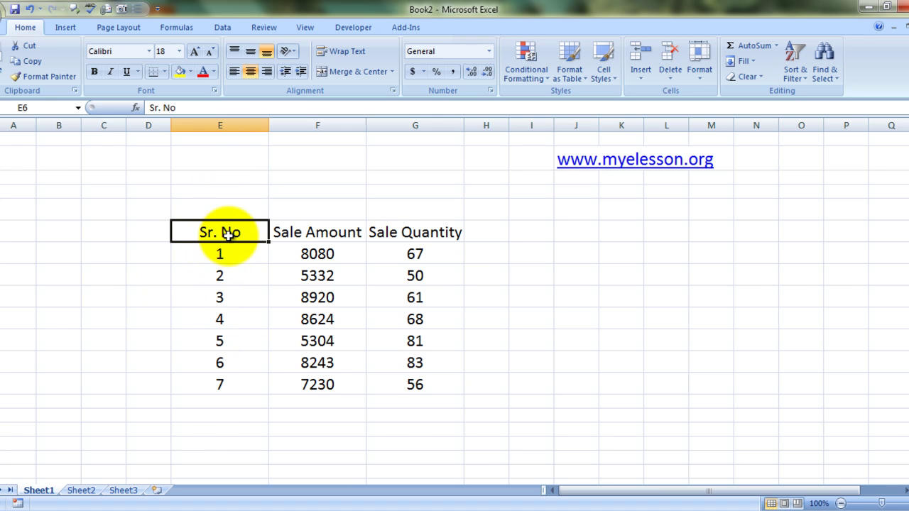
{"action": "key", "text": "Right"}
{"action": "key", "text": "Right"}
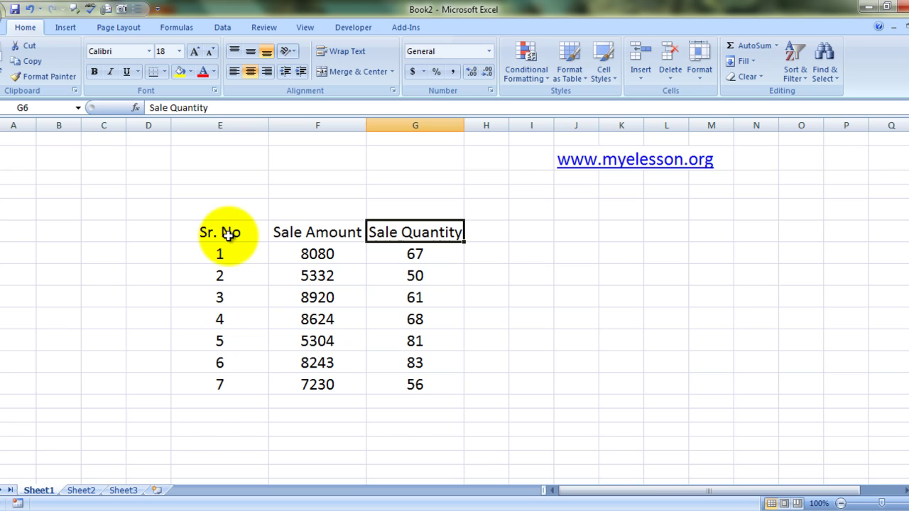
{"action": "key", "text": "Left"}
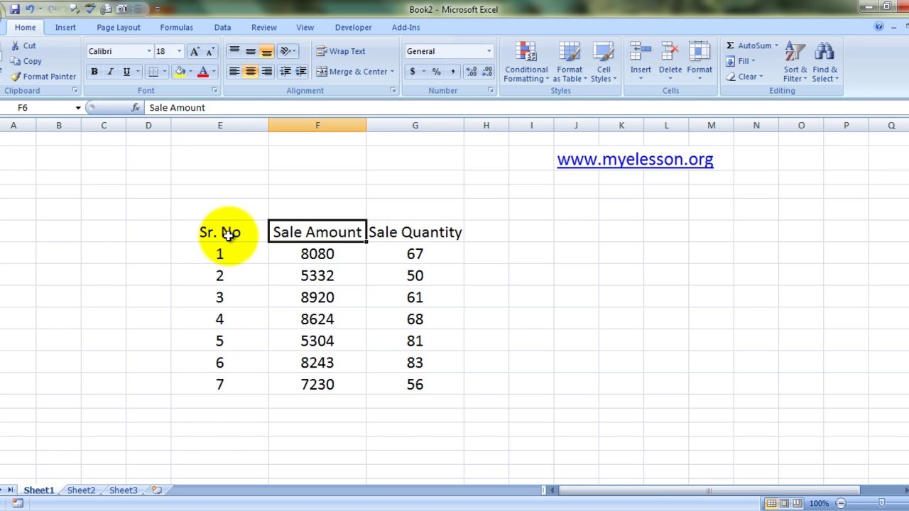
{"action": "key", "text": "Left"}
{"action": "key", "text": "Down"}
{"action": "key", "text": "Down"}
{"action": "key", "text": "Down"}
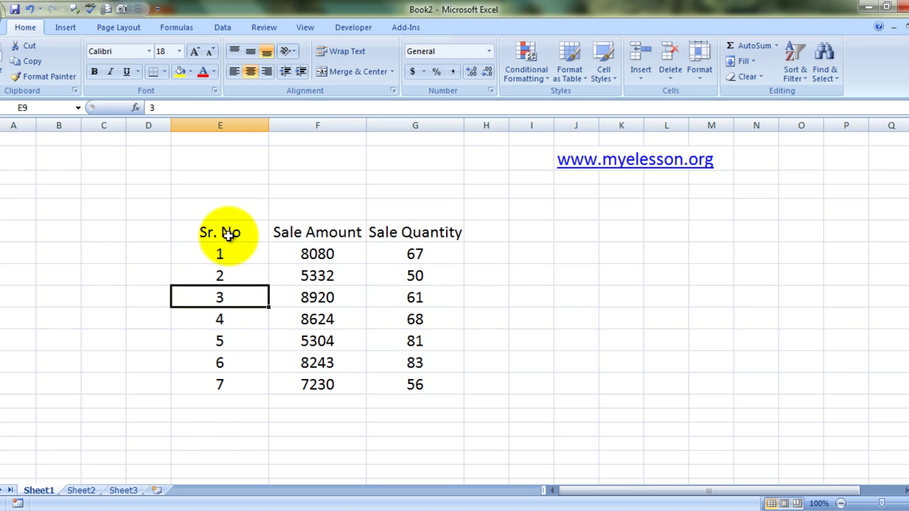
{"action": "key", "text": "Down"}
{"action": "key", "text": "Down"}
{"action": "key", "text": "Down"}
{"action": "key", "text": "Down"}
{"action": "key", "text": "Up"}
{"action": "key", "text": "Up"}
{"action": "key", "text": "Up"}
{"action": "key", "text": "Up"}
{"action": "key", "text": "Up"}
{"action": "key", "text": "Up"}
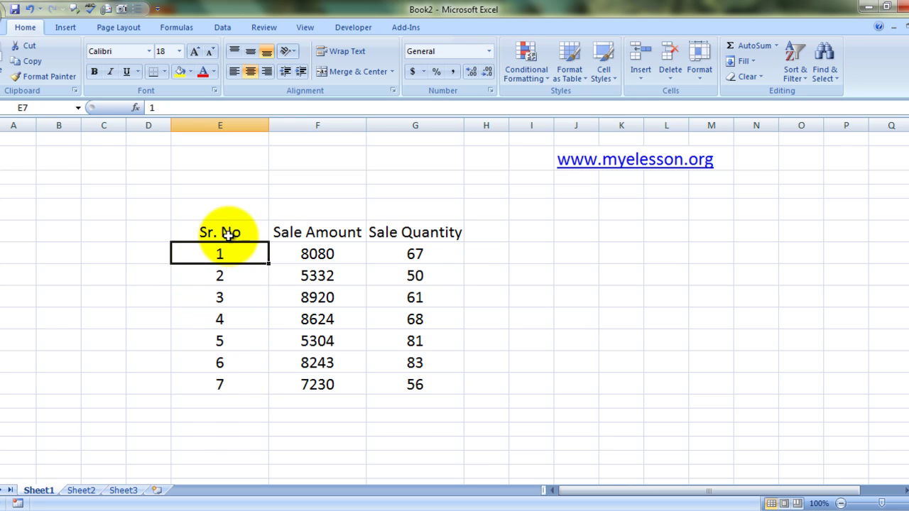
{"action": "key", "text": "Right"}
{"action": "key", "text": "Down"}
{"action": "key", "text": "Down"}
{"action": "key", "text": "Down"}
{"action": "key", "text": "Down"}
{"action": "key", "text": "Down"}
{"action": "key", "text": "Down"}
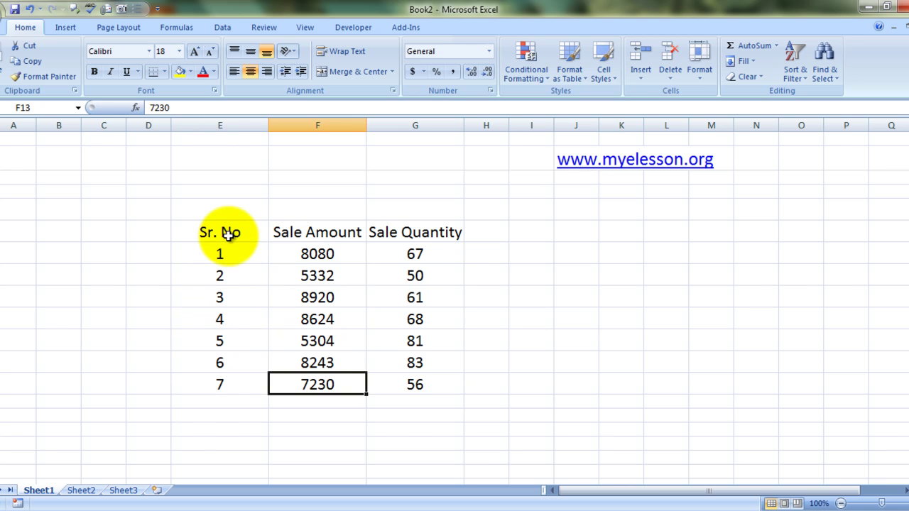
{"action": "key", "text": "Right"}
{"action": "key", "text": "Up"}
{"action": "key", "text": "Up"}
{"action": "key", "text": "Up"}
{"action": "key", "text": "Up"}
{"action": "key", "text": "Up"}
{"action": "key", "text": "Up"}
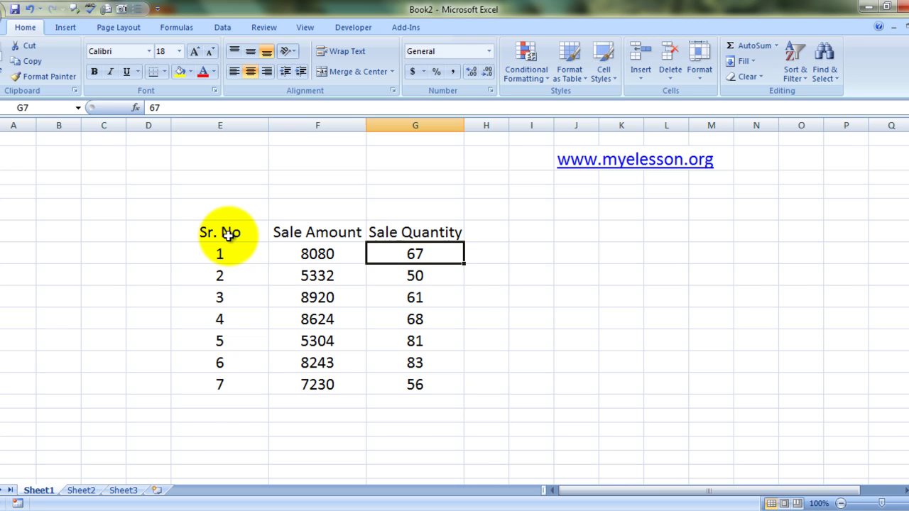
Step: Enter the current date 23-Jan in the empty cell E5 above Sr. No
{"action": "key", "text": "Left"}
{"action": "key", "text": "Left"}
{"action": "key", "text": "Up"}
{"action": "key", "text": "Up"}
{"action": "key", "text": "Right"}
{"action": "key", "text": "Right"}
{"action": "key", "text": "Right"}
{"action": "key", "text": "Left"}
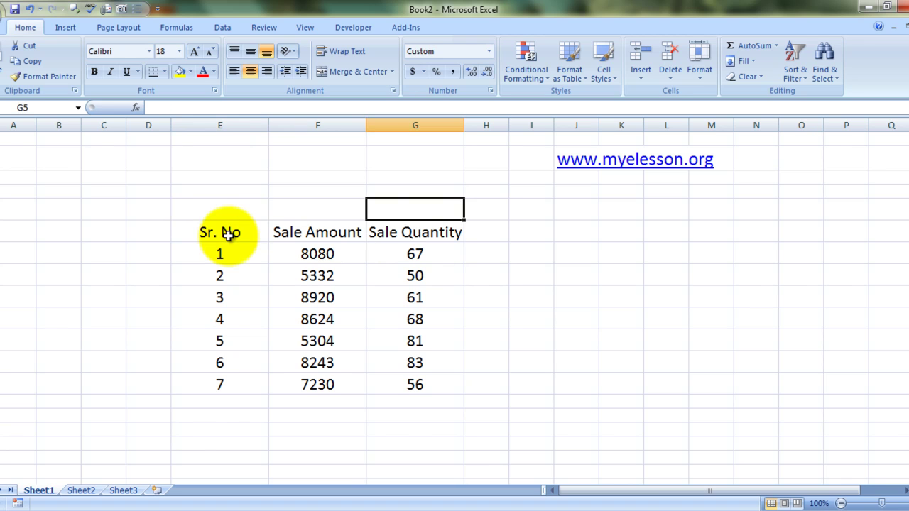
{"action": "key", "text": "Left"}
{"action": "key", "text": "Left"}
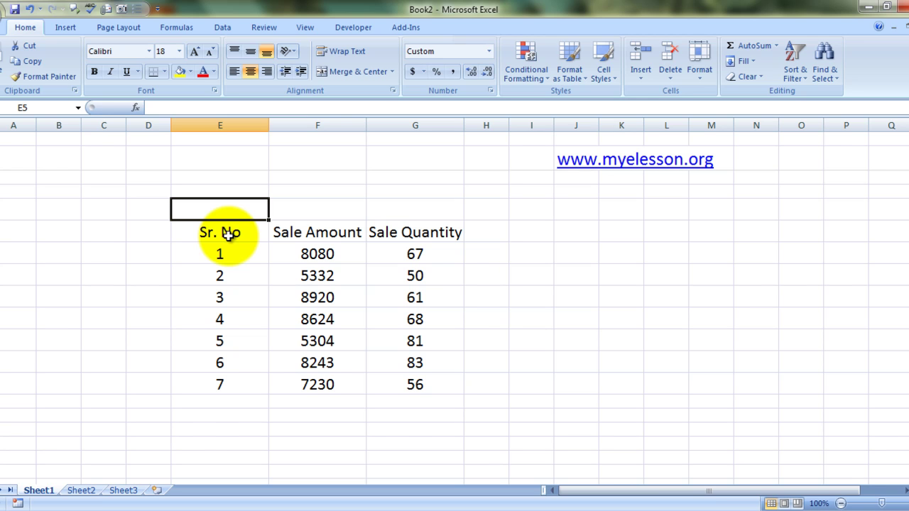
{"action": "key", "text": "ctrl+semicolon"}
{"action": "key", "text": "Tab"}
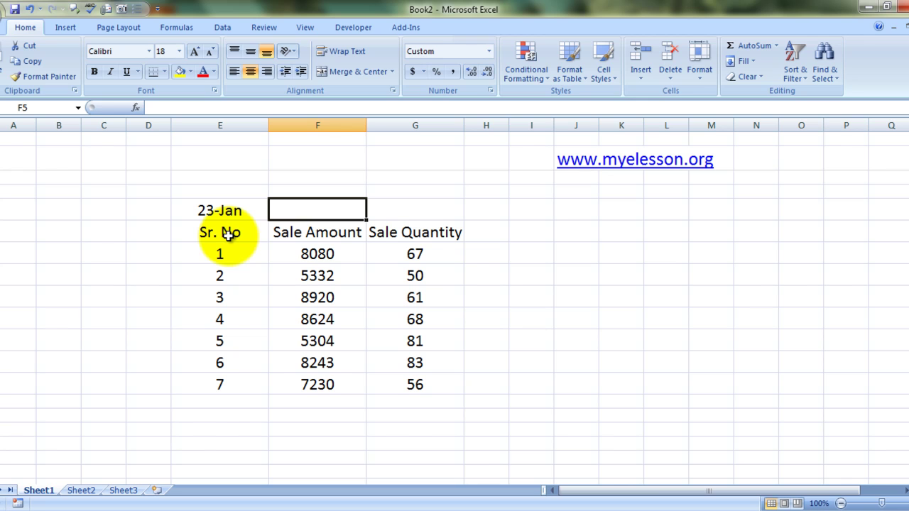
Step: Copy the 23-Jan date from E5
{"action": "key", "text": "Left"}
{"action": "key", "text": "Right"}
{"action": "key", "text": "Right"}
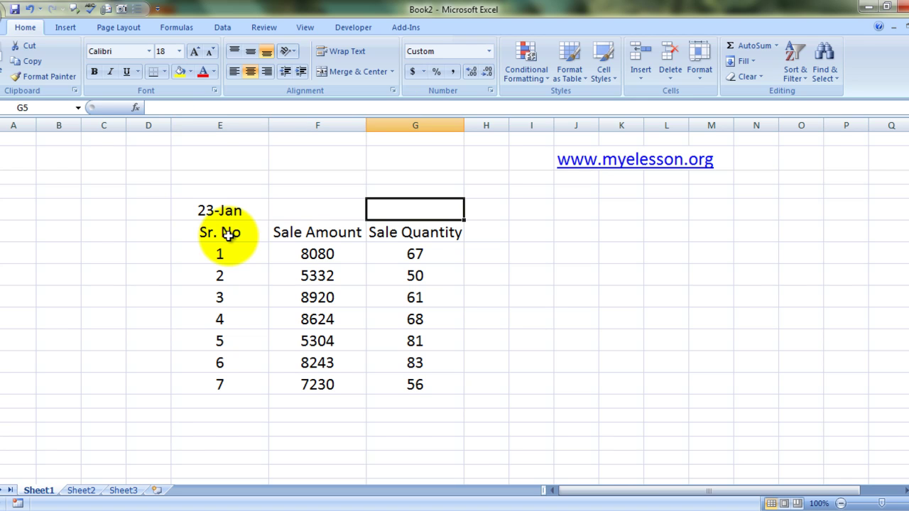
{"action": "key", "text": "Right"}
{"action": "key", "text": "Left"}
{"action": "key", "text": "Left"}
{"action": "key", "text": "Left"}
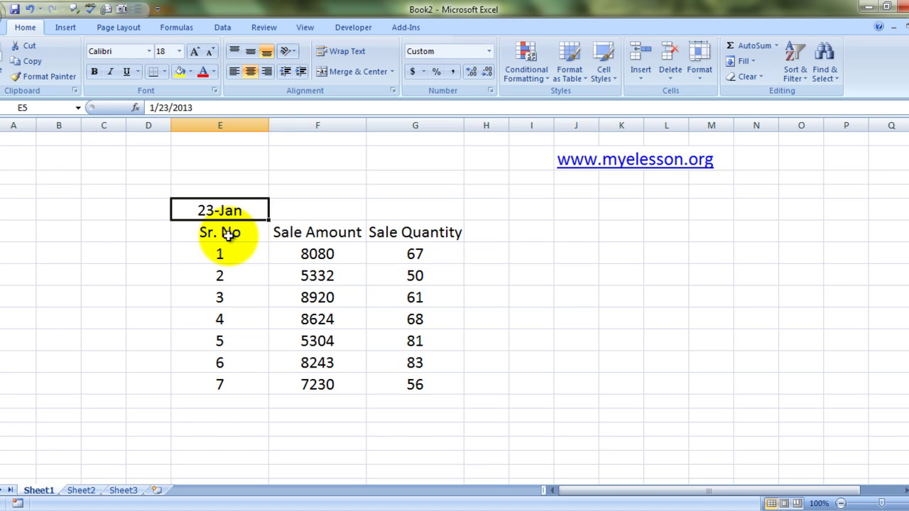
{"action": "key", "text": "Right"}
{"action": "key", "text": "Right"}
Step: Paste 23-Jan into F5 and G5 above Sale Amount and Sale Quantity
{"action": "key", "text": "Right"}
{"action": "key", "text": "Left"}
{"action": "key", "text": "Left"}
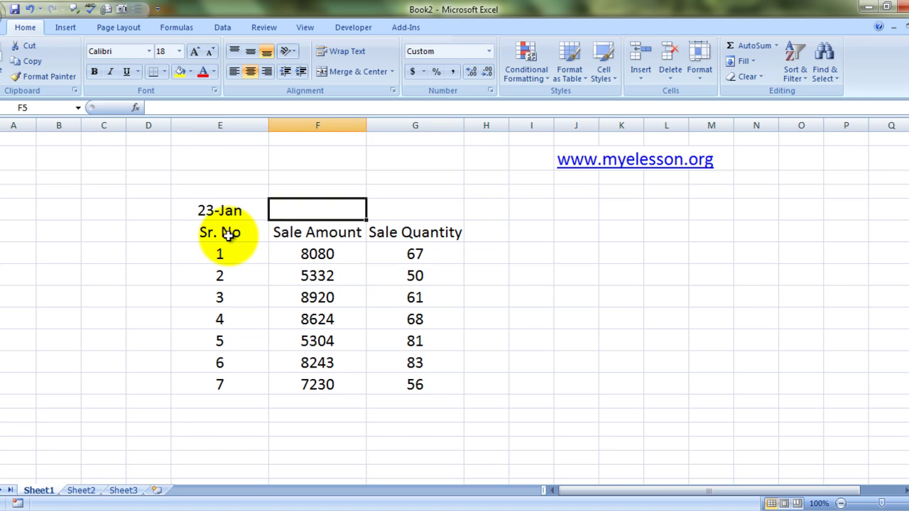
{"action": "key", "text": "Left"}
{"action": "key", "text": "Right"}
{"action": "key", "text": "Right"}
{"action": "key", "text": "Left"}
{"action": "key", "text": "Left"}
{"action": "key", "text": "ctrl+c"}
{"action": "key", "text": "Right"}
{"action": "key", "text": "shift+Right"}
{"action": "key", "text": "Left"}
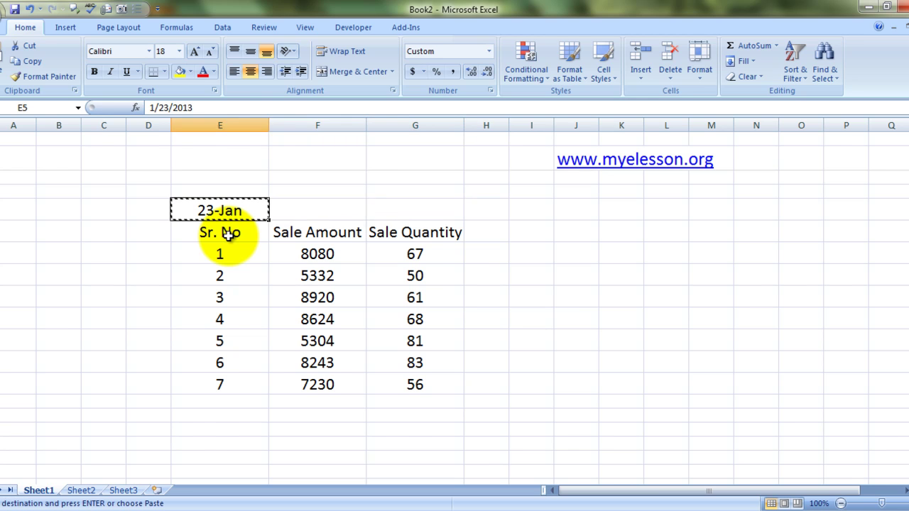
{"action": "key", "text": "Right"}
{"action": "key", "text": "ctrl+v"}
{"action": "key", "text": "Right"}
{"action": "key", "text": "ctrl+v"}
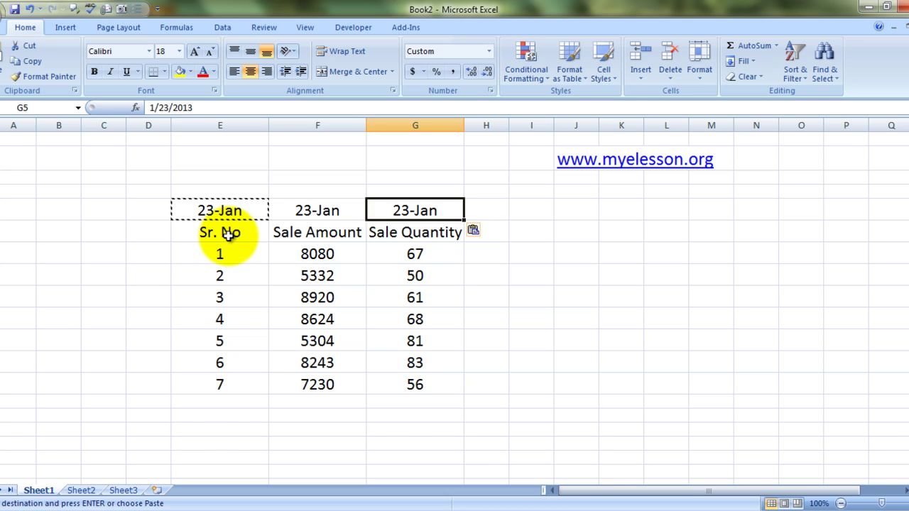
Step: Clear the pasted dates from F5:G5, keeping 23-Jan only above Sr. No
{"action": "key", "text": "Right"}
{"action": "key", "text": "Escape"}
{"action": "key", "text": "Left"}
{"action": "key", "text": "Left"}
{"action": "key", "text": "Left"}
{"action": "key", "text": "Left"}
{"action": "key", "text": "Left"}
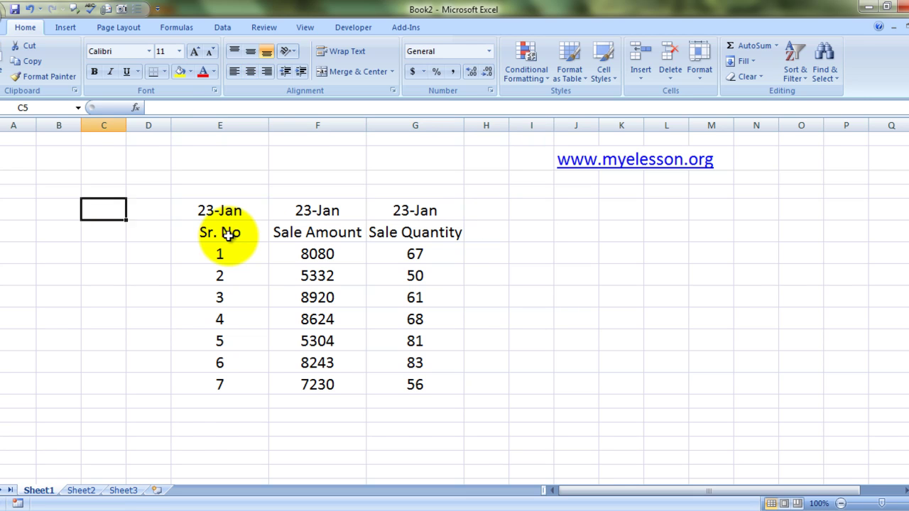
{"action": "key", "text": "Down"}
{"action": "key", "text": "Down"}
{"action": "key", "text": "Down"}
{"action": "key", "text": "Down"}
{"action": "key", "text": "Up"}
{"action": "key", "text": "Up"}
{"action": "key", "text": "Up"}
{"action": "key", "text": "Up"}
{"action": "key", "text": "Right"}
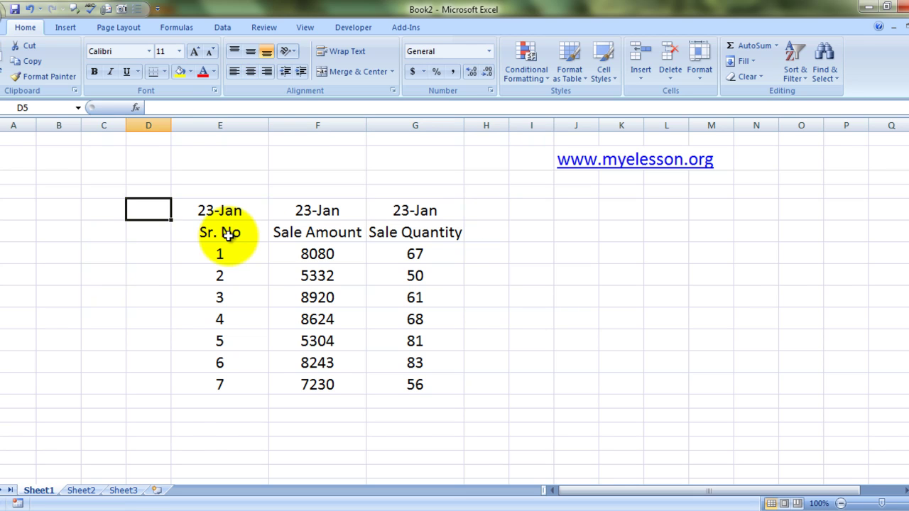
{"action": "key", "text": "Right"}
{"action": "key", "text": "Right"}
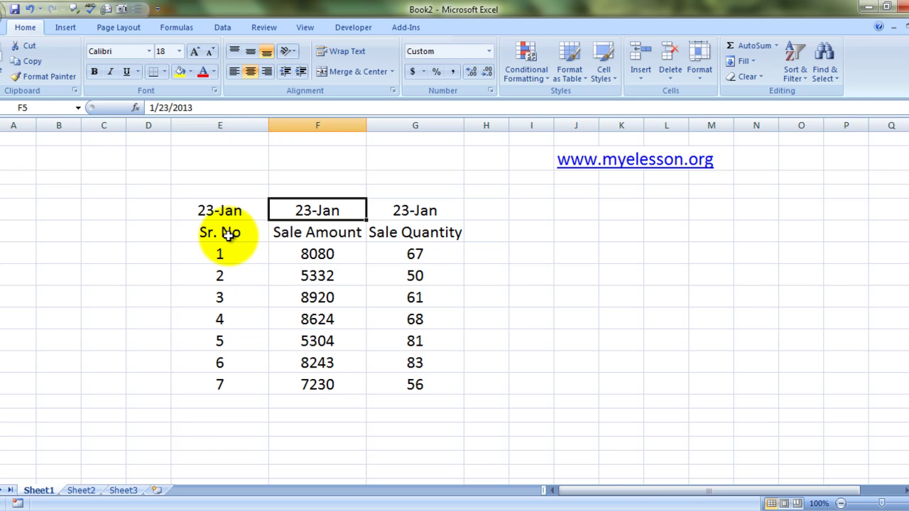
{"action": "key", "text": "Left"}
{"action": "key", "text": "shift+Right"}
{"action": "key", "text": "shift+Right"}
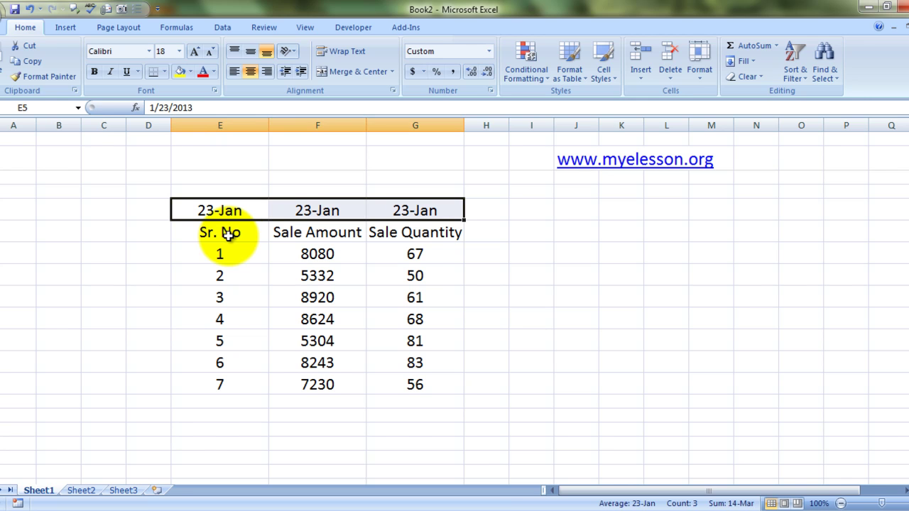
{"action": "key", "text": "shift+Left"}
{"action": "key", "text": "shift+Left"}
{"action": "key", "text": "Right"}
{"action": "key", "text": "shift+Right"}
{"action": "key", "text": "Delete"}
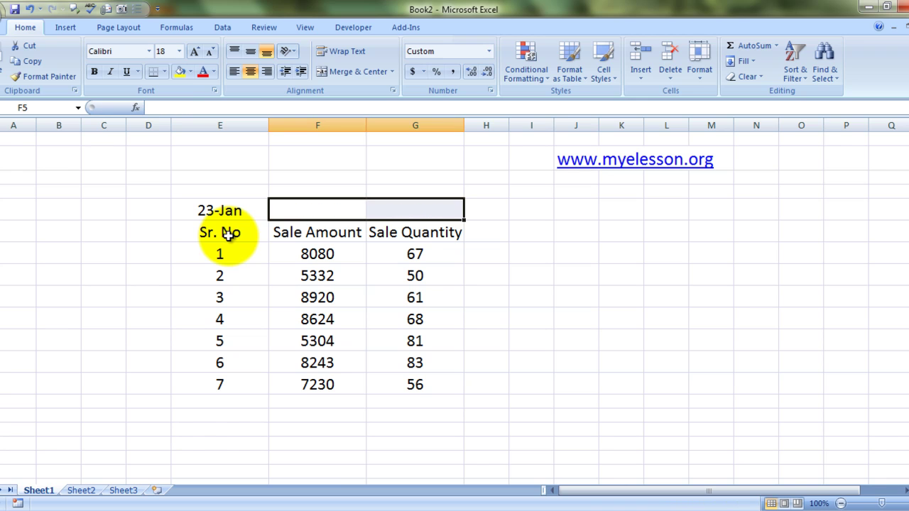
Step: Merge and center 23-Jan across E5:G5, then view the resulting header
{"action": "key", "text": "Left"}
{"action": "key", "text": "shift+Right"}
{"action": "key", "text": "shift+Right"}
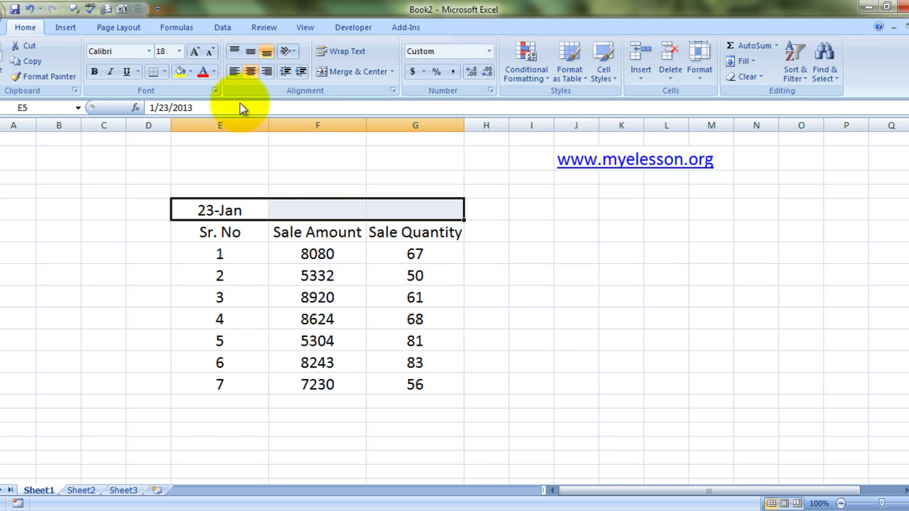
{"action": "left_click", "coordinate": [343, 70]}
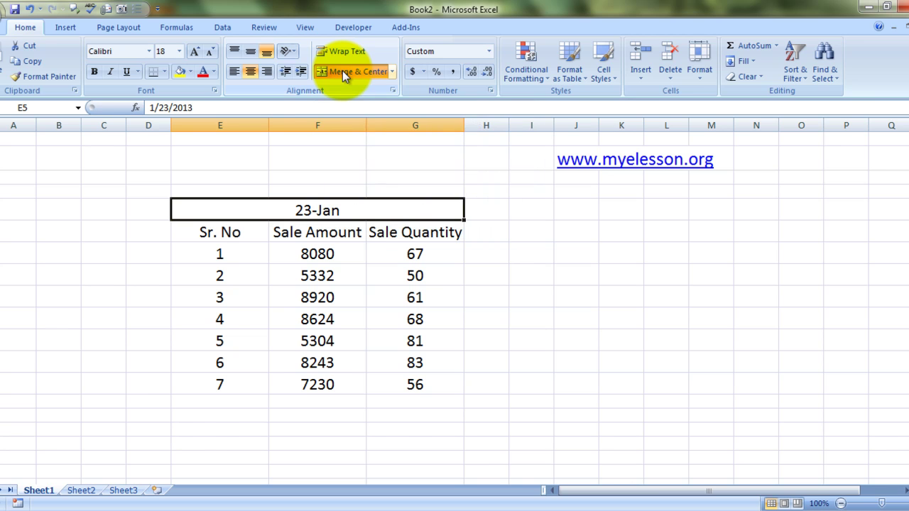
{"action": "left_click", "coordinate": [116, 385]}
{"action": "key", "text": "Up"}
{"action": "key", "text": "Up"}
{"action": "key", "text": "Up"}
{"action": "key", "text": "Up"}
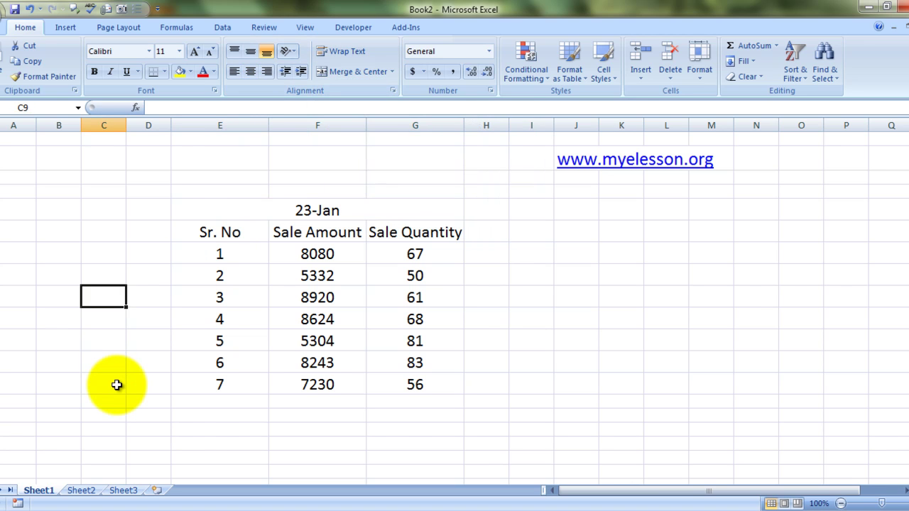
{"action": "key", "text": "Up"}
{"action": "key", "text": "Up"}
{"action": "key", "text": "Up"}
{"action": "key", "text": "Up"}
{"action": "key", "text": "Right"}
{"action": "key", "text": "Right"}
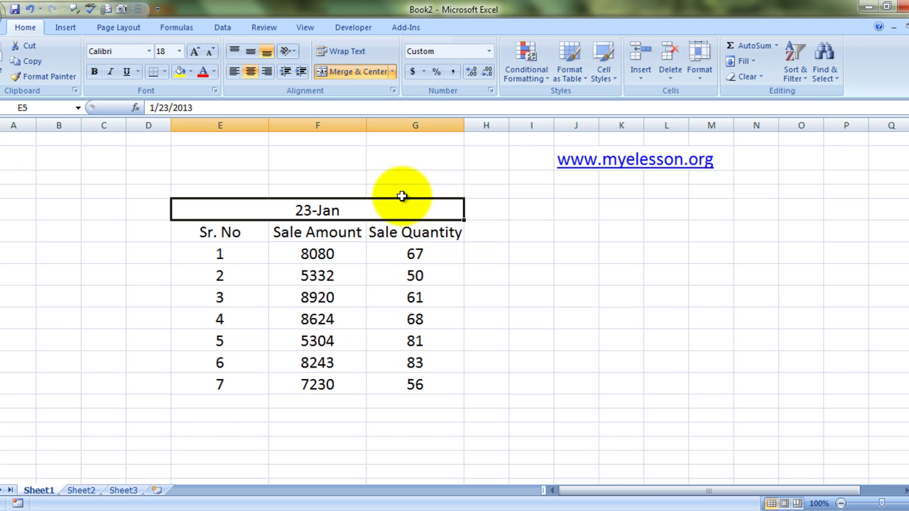
Step: Inspect the merged 23-Jan header and the merge options without changing anything
{"action": "key", "text": "Right"}
{"action": "key", "text": "Left"}
{"action": "key", "text": "Left"}
{"action": "key", "text": "Right"}
{"action": "key", "text": "Right"}
{"action": "key", "text": "Right"}
{"action": "key", "text": "Left"}
{"action": "key", "text": "Left"}
{"action": "left_click", "coordinate": [393, 71]}
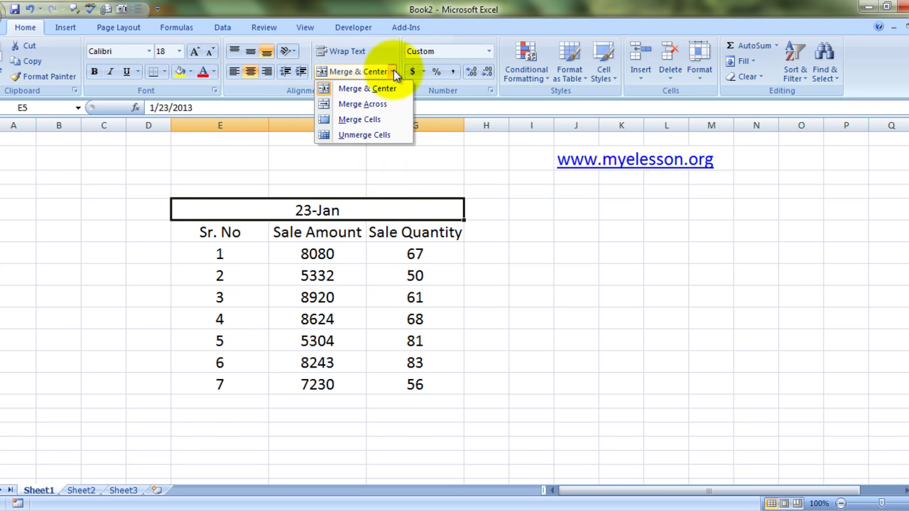
{"action": "left_click", "coordinate": [375, 106]}
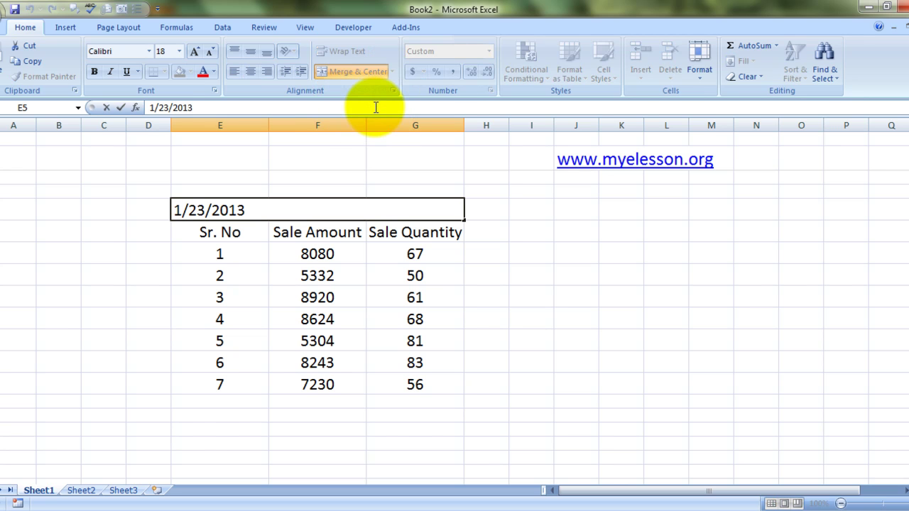
{"action": "left_click", "coordinate": [319, 157]}
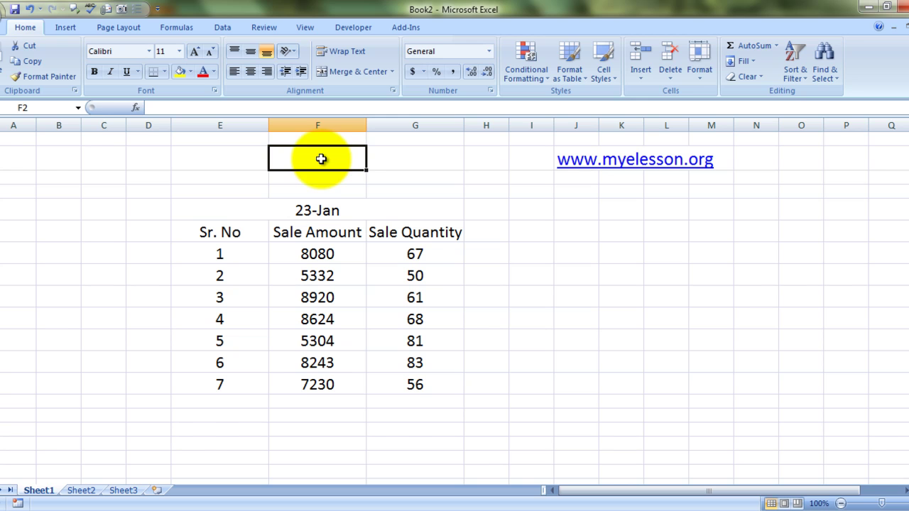
{"action": "left_click", "coordinate": [299, 208]}
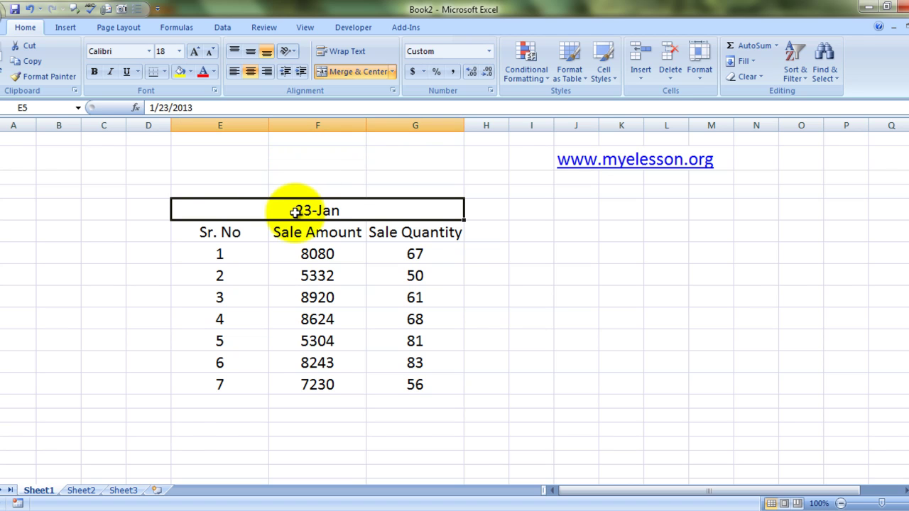
{"action": "left_click", "coordinate": [393, 71]}
{"action": "left_click", "coordinate": [373, 101]}
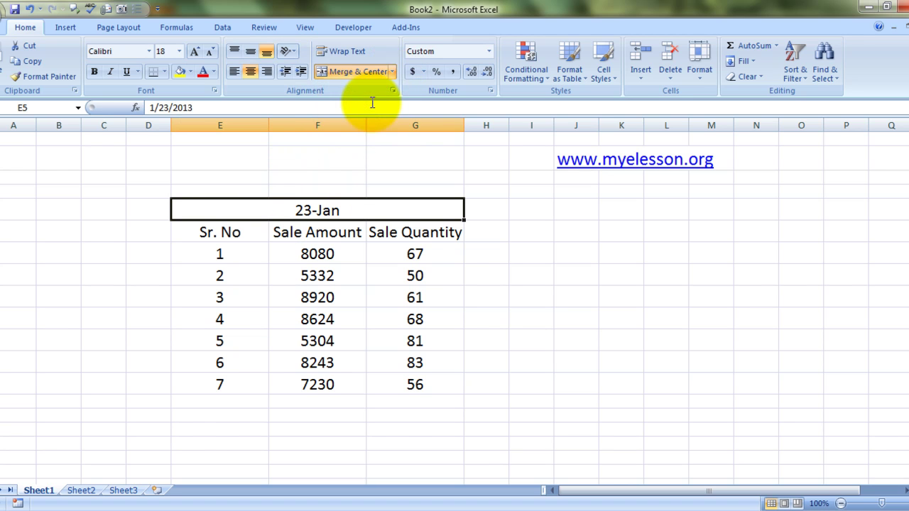
Step: Undo, redo, then undo again the merge of the date header
{"action": "key", "text": "ctrl+z"}
{"action": "key", "text": "ctrl+y"}
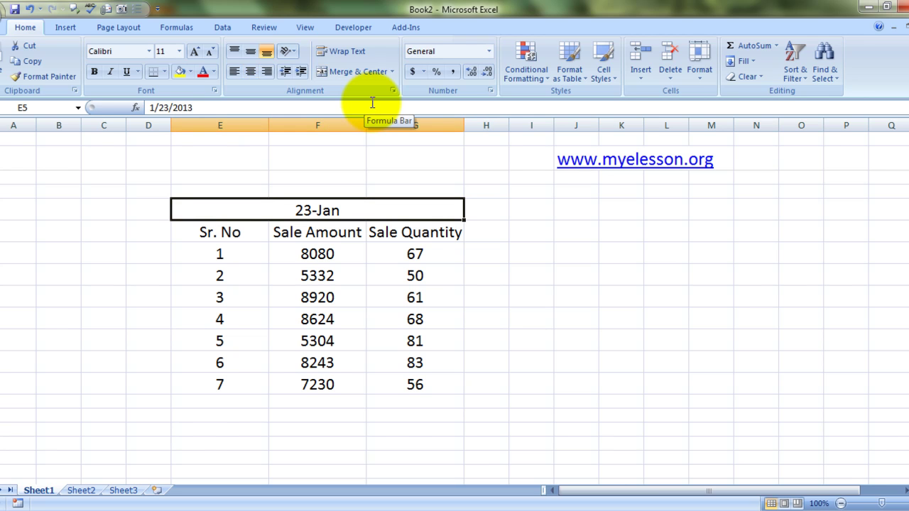
{"action": "key", "text": "ctrl+z"}
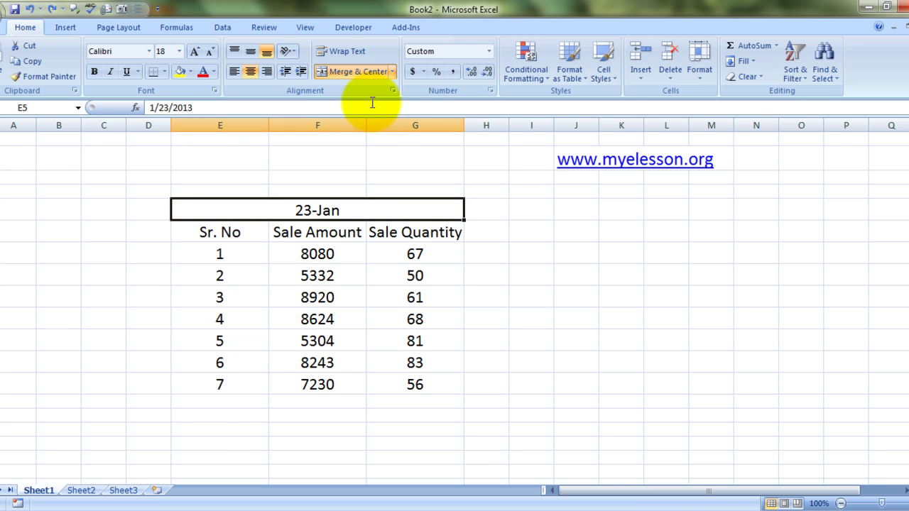
{"action": "left_click", "coordinate": [331, 189]}
{"action": "key", "text": "Down"}
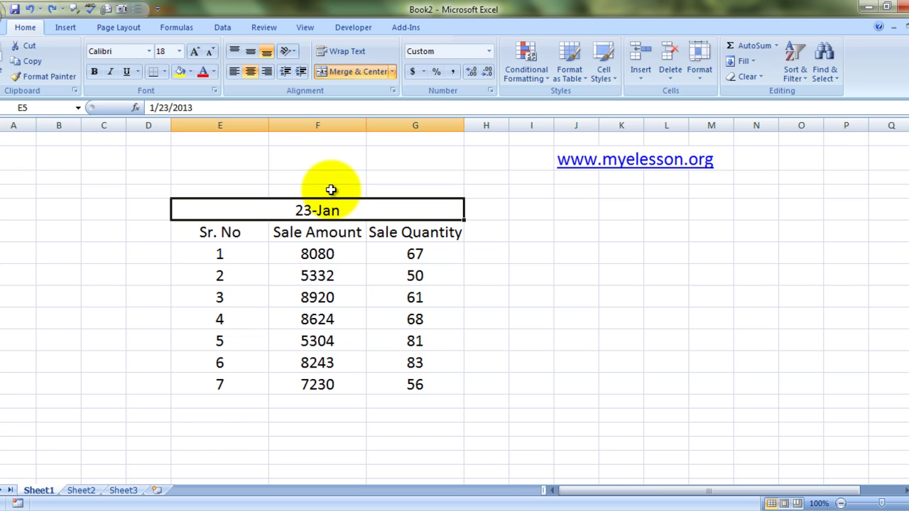
{"action": "key", "text": "ctrl+z"}
Step: Apply Merge Across to E5:G5, then split the cells back apart
{"action": "left_click", "coordinate": [344, 172]}
{"action": "key", "text": "Left"}
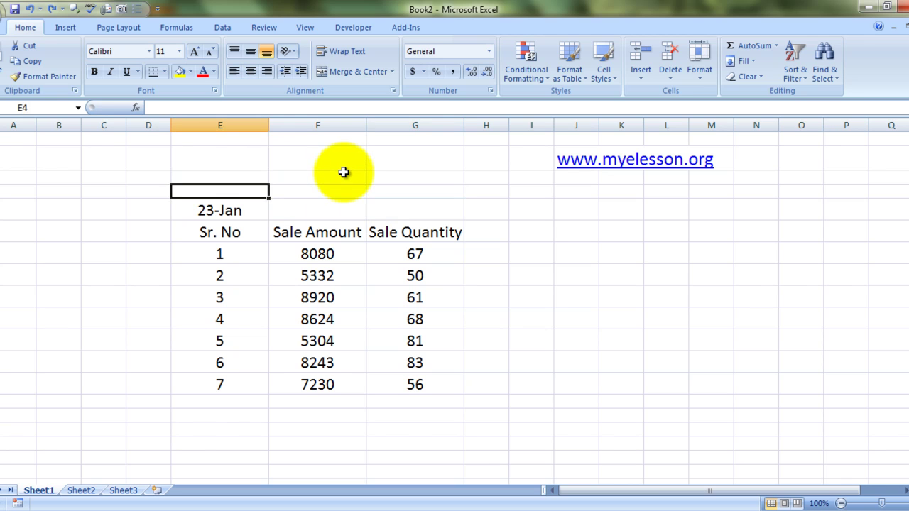
{"action": "key", "text": "Down"}
{"action": "key", "text": "shift+Right"}
{"action": "key", "text": "shift+Right"}
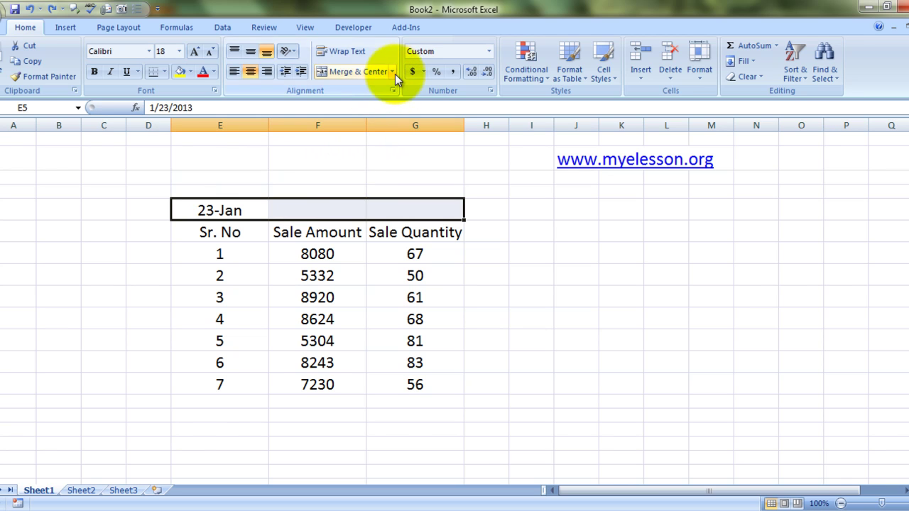
{"action": "left_click", "coordinate": [392, 72]}
{"action": "left_click", "coordinate": [381, 105]}
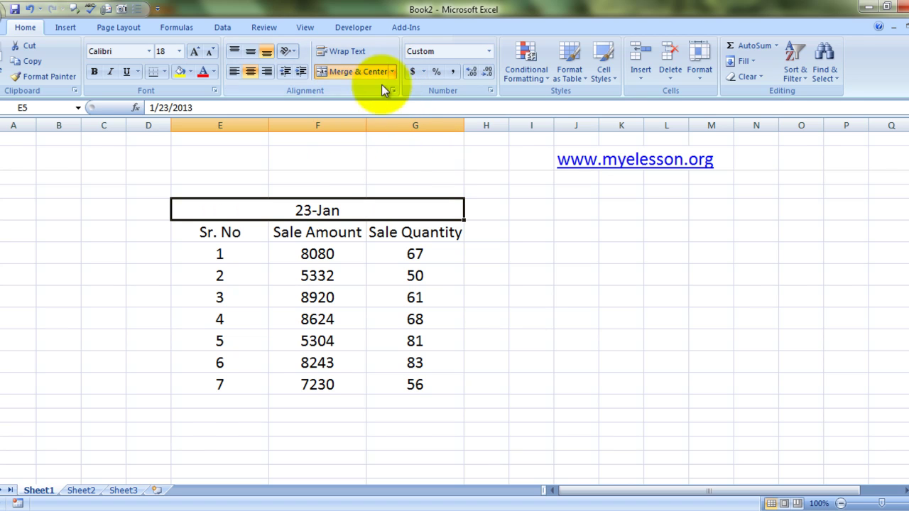
{"action": "left_click", "coordinate": [393, 72]}
{"action": "left_click", "coordinate": [360, 134]}
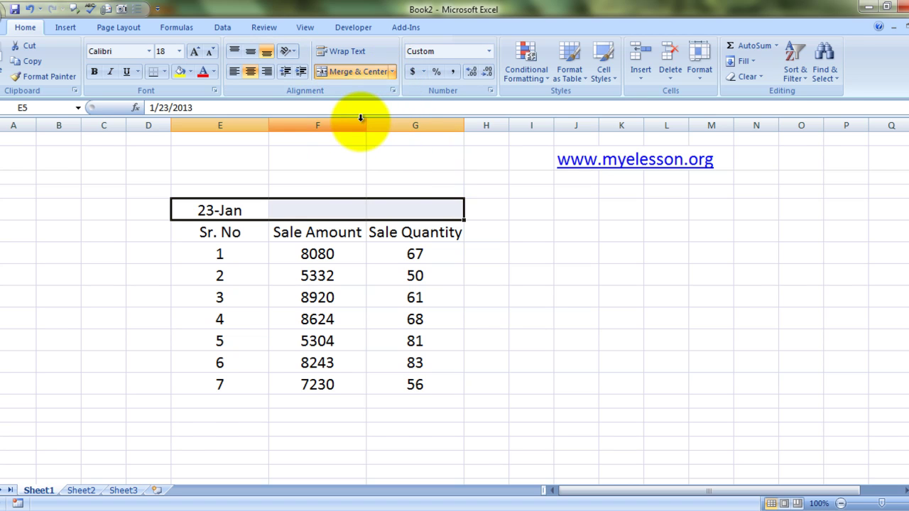
Step: Merge and center E5:G5 again, delete the date, and unmerge the cells
{"action": "left_click", "coordinate": [393, 72]}
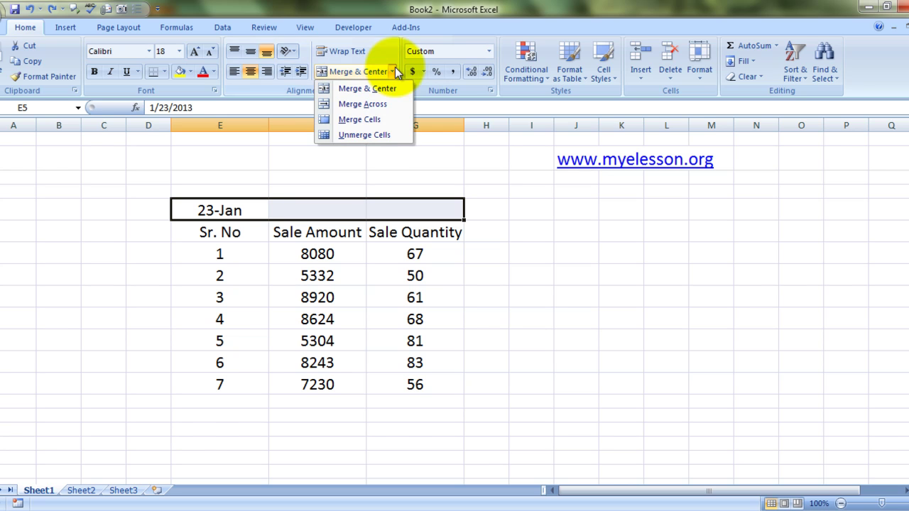
{"action": "left_click", "coordinate": [375, 104]}
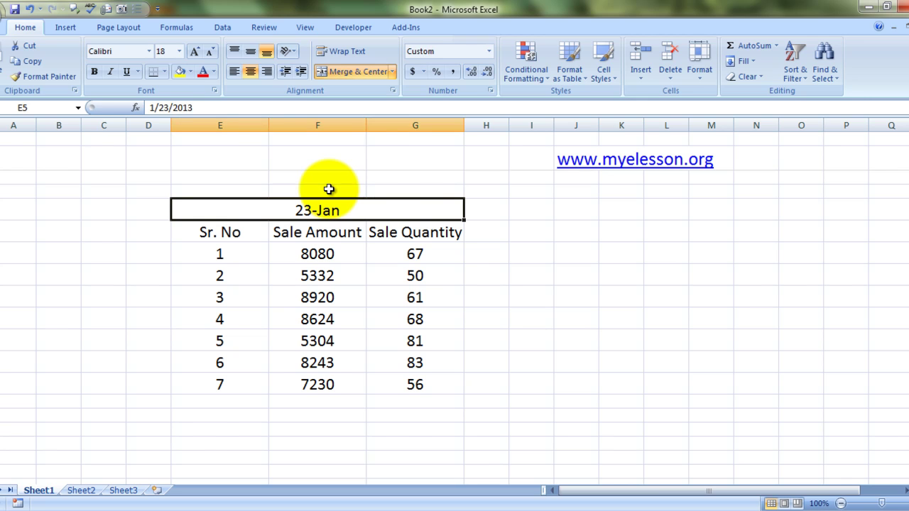
{"action": "key", "text": "Delete"}
{"action": "key", "text": "Right"}
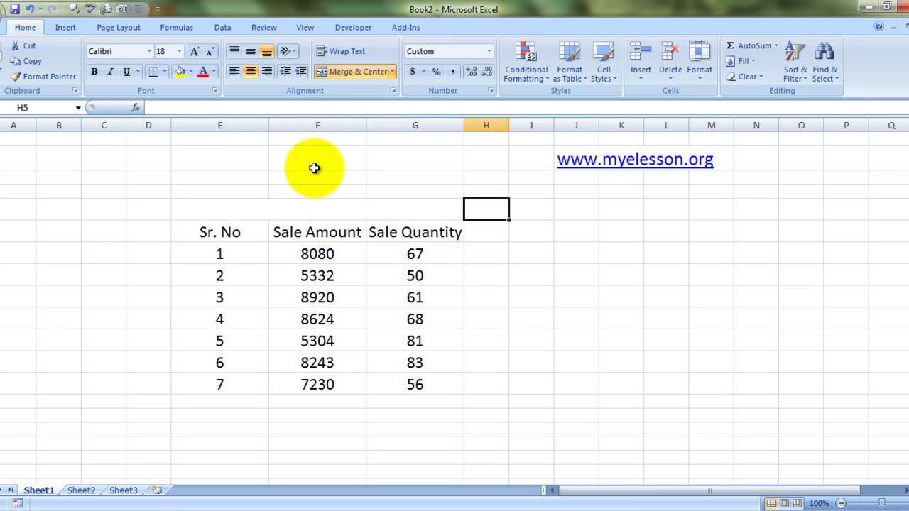
{"action": "key", "text": "Left"}
{"action": "key", "text": "Left"}
{"action": "key", "text": "Right"}
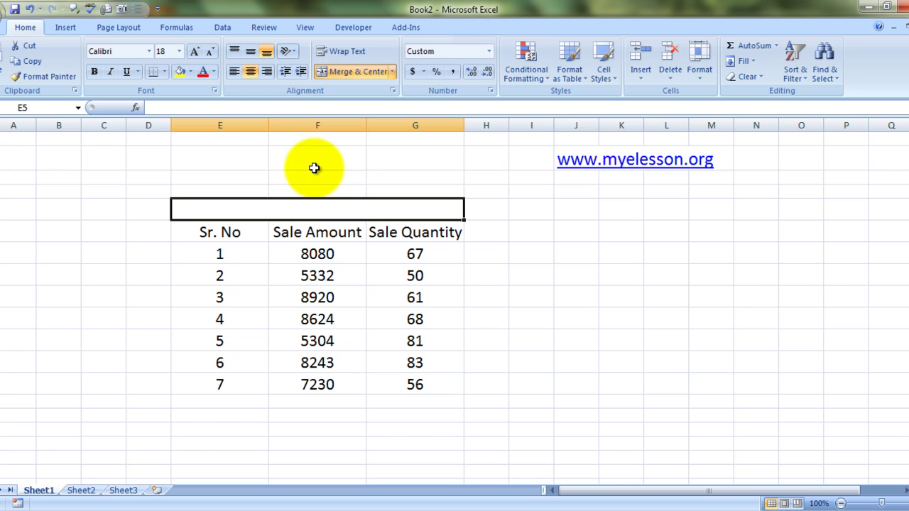
{"action": "left_click", "coordinate": [392, 72]}
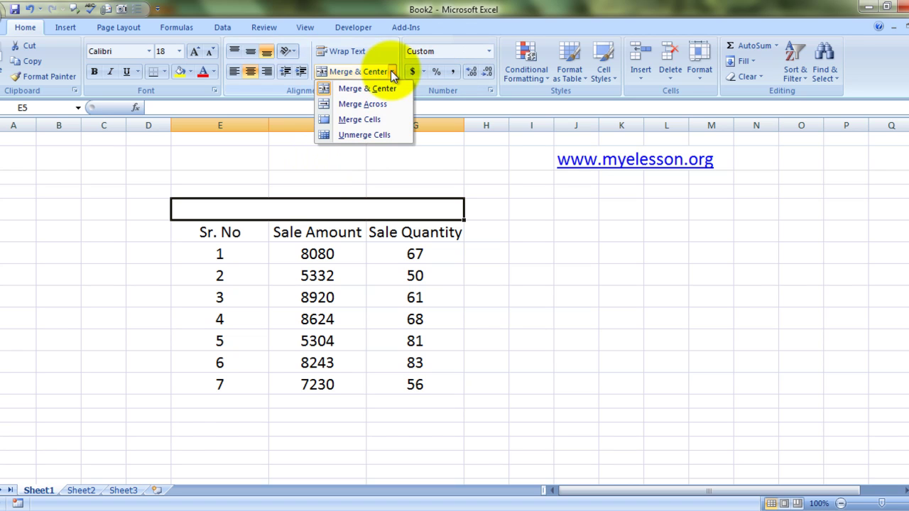
{"action": "left_click", "coordinate": [372, 138]}
Step: Re-enter 23-Jan in E5 and select E5:G5
{"action": "left_click", "coordinate": [205, 186]}
{"action": "key", "text": "Down"}
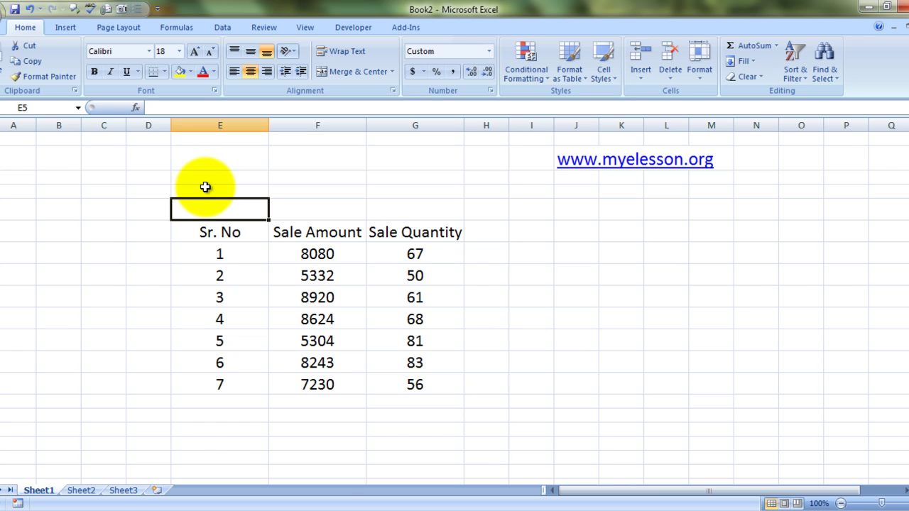
{"action": "key", "text": "ctrl+semicolon"}
{"action": "key", "text": "Right"}
{"action": "key", "text": "Left"}
{"action": "key", "text": "shift+Right"}
{"action": "key", "text": "shift+Right"}
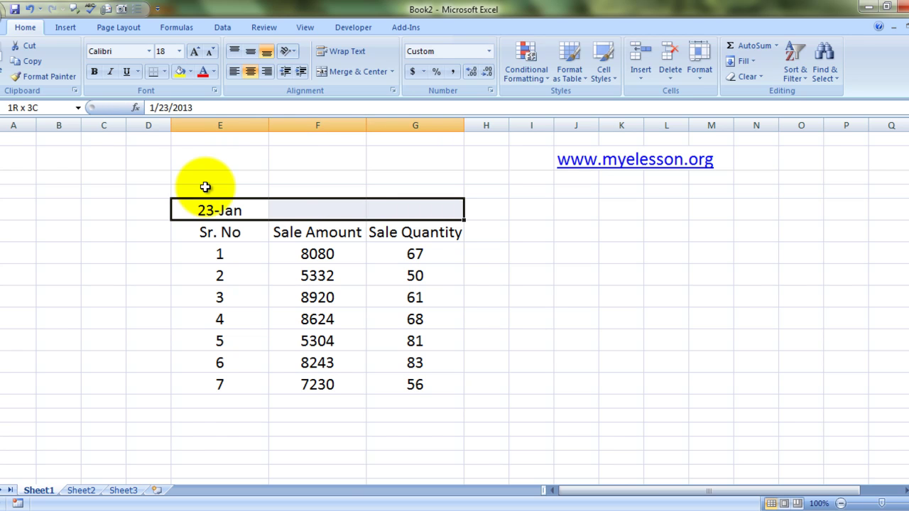
Step: Merge and center 23-Jan across E5:G5, then right-align it
{"action": "left_click", "coordinate": [391, 71]}
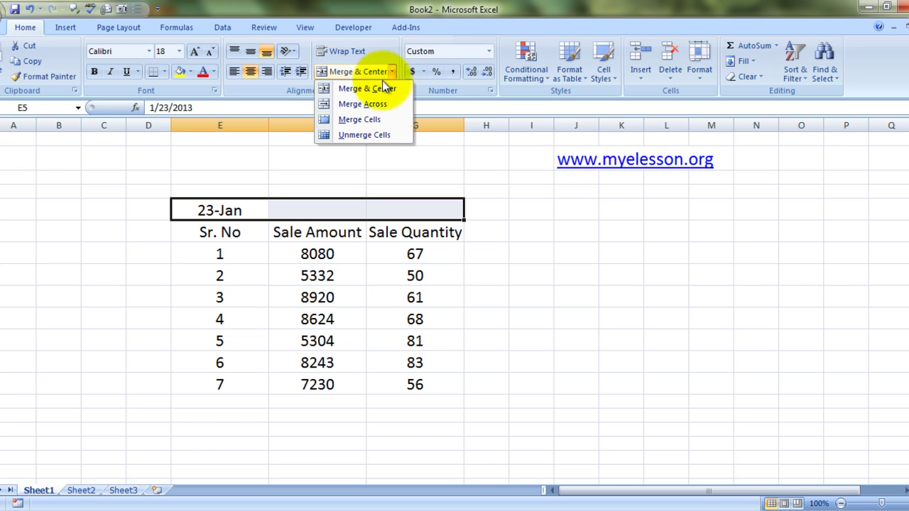
{"action": "left_click", "coordinate": [375, 104]}
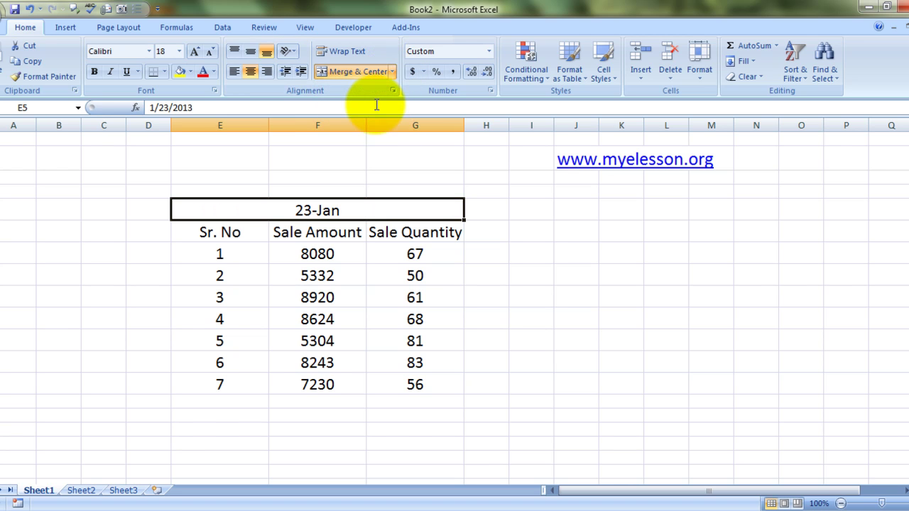
{"action": "left_click", "coordinate": [265, 71]}
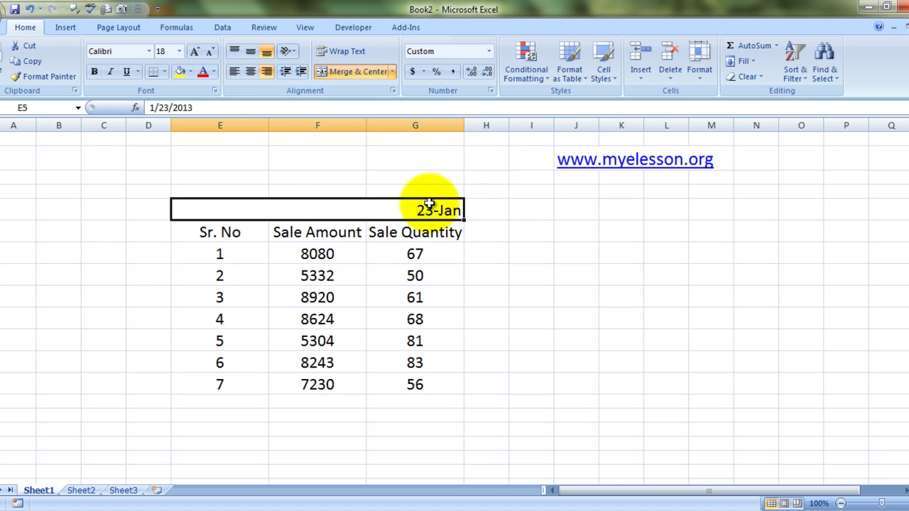
{"action": "left_click", "coordinate": [493, 232]}
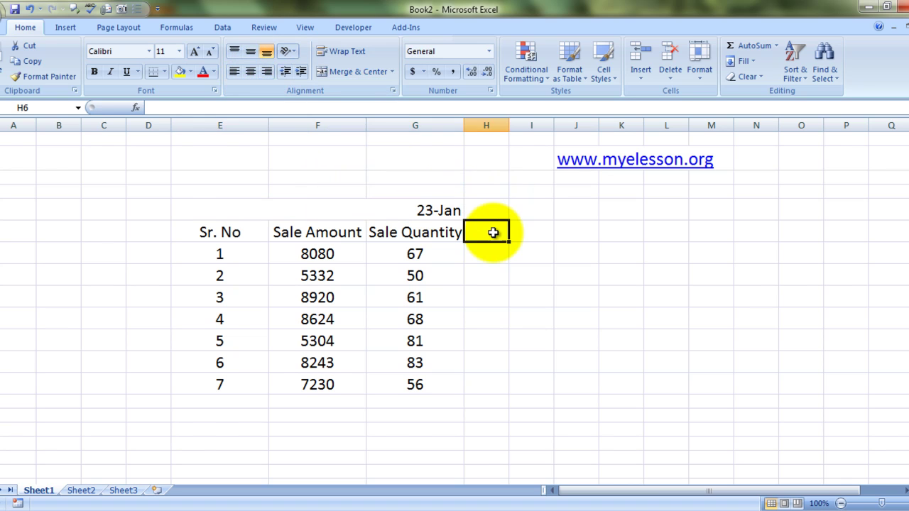
{"action": "left_click", "coordinate": [449, 211]}
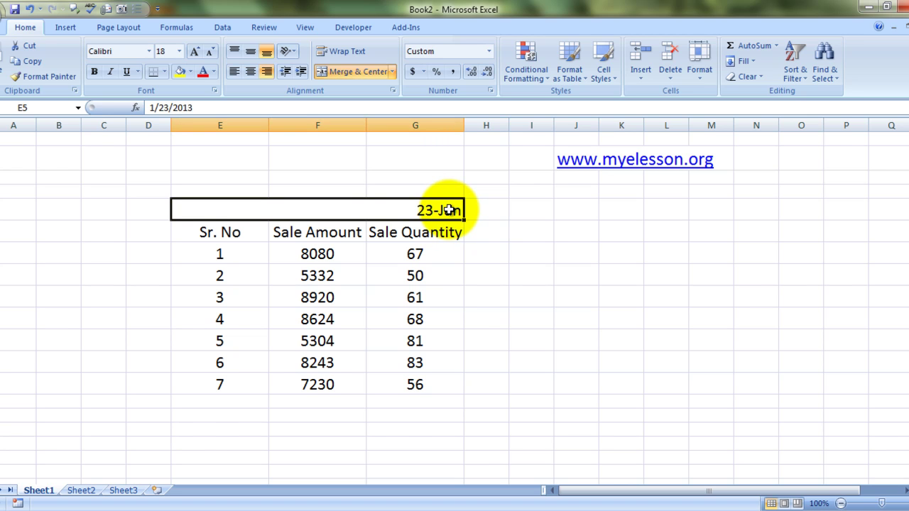
Step: Unmerge the 23-Jan header, leaving F5 and G5 as separate empty cells
{"action": "left_click", "coordinate": [392, 72]}
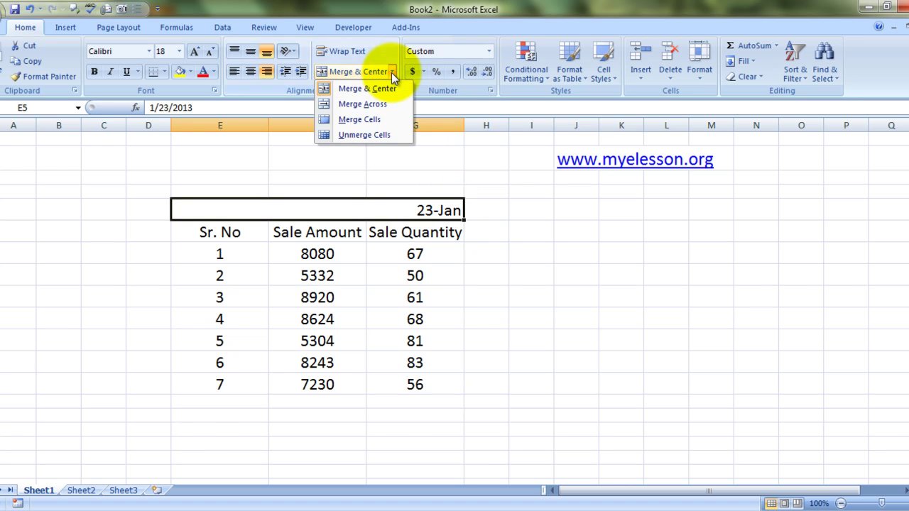
{"action": "left_click", "coordinate": [377, 139]}
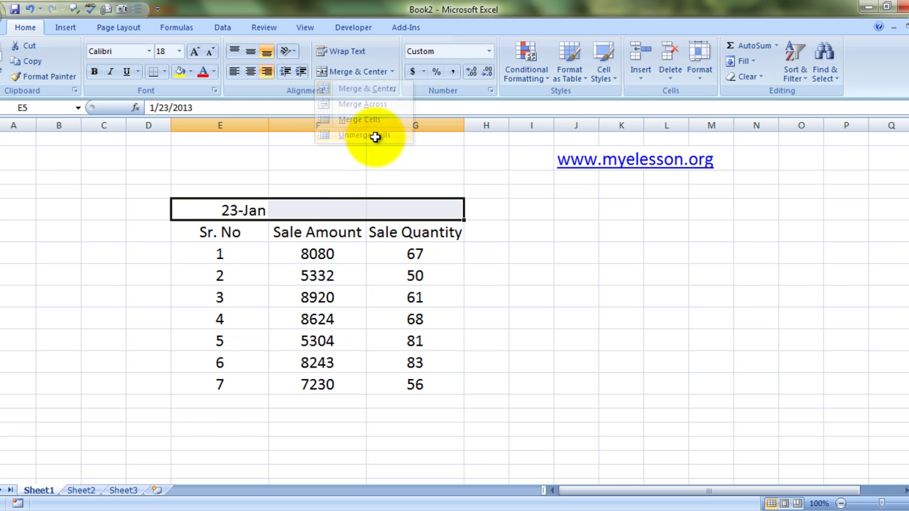
{"action": "left_click", "coordinate": [271, 178]}
{"action": "key", "text": "Down"}
{"action": "key", "text": "Down"}
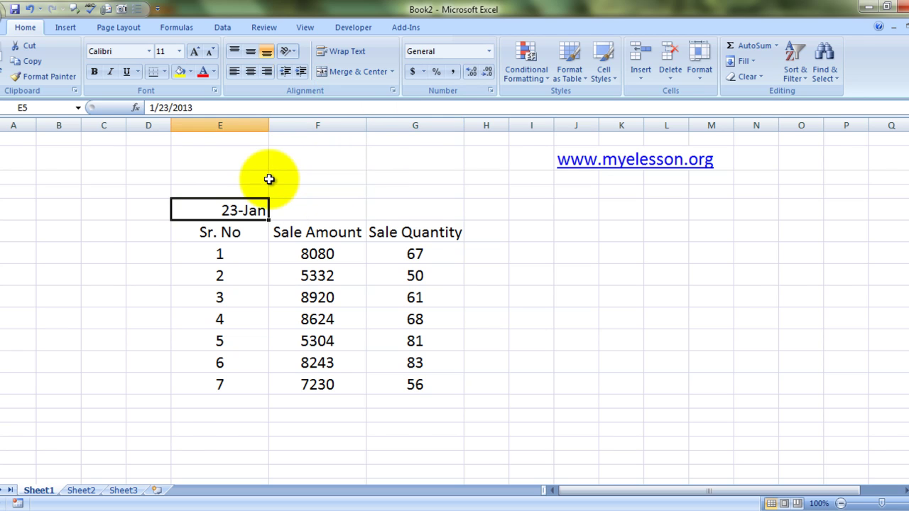
{"action": "key", "text": "Right"}
{"action": "left_click", "coordinate": [392, 72]}
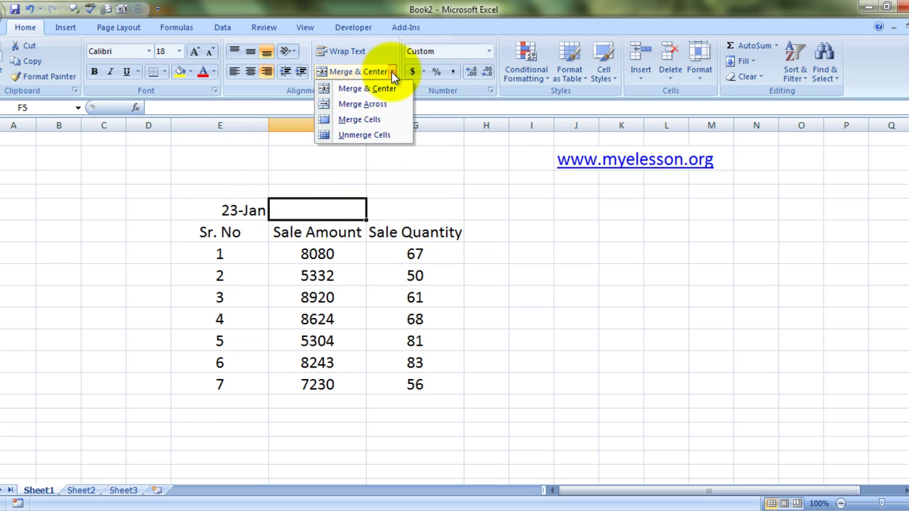
{"action": "key", "text": "Escape"}
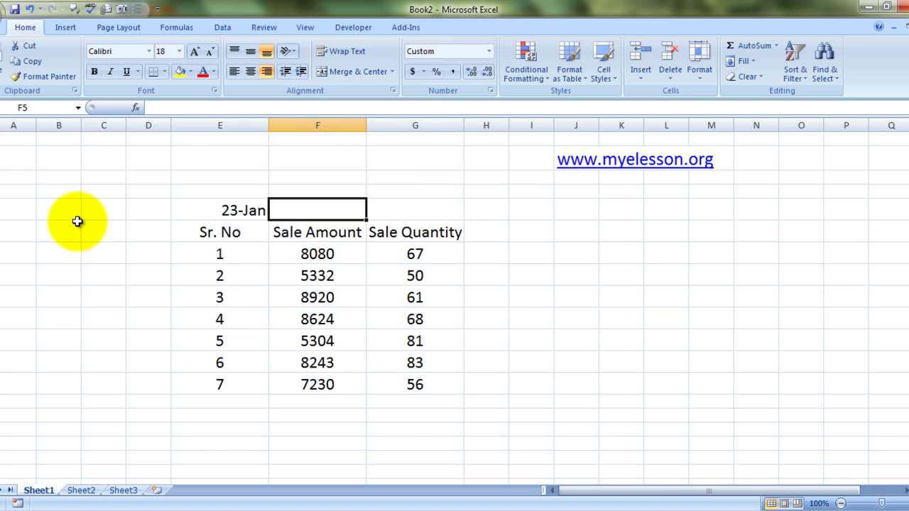
{"action": "key", "text": "Left"}
{"action": "key", "text": "Right"}
{"action": "key", "text": "Right"}
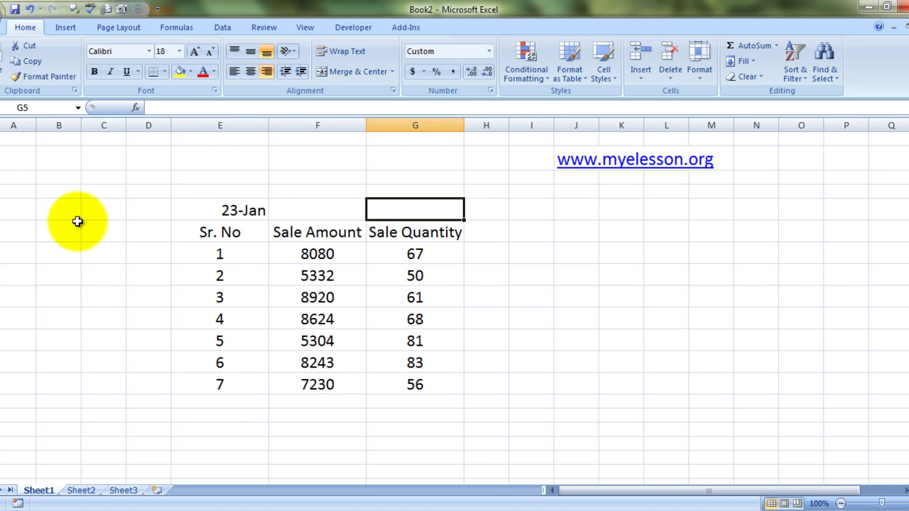
Step: Select E5:G5 and merge and center 23-Jan using the Alt, H, M, C shortcut
{"action": "key", "text": "Left"}
{"action": "key", "text": "Left"}
{"action": "key", "text": "shift+Right"}
{"action": "key", "text": "shift+Right"}
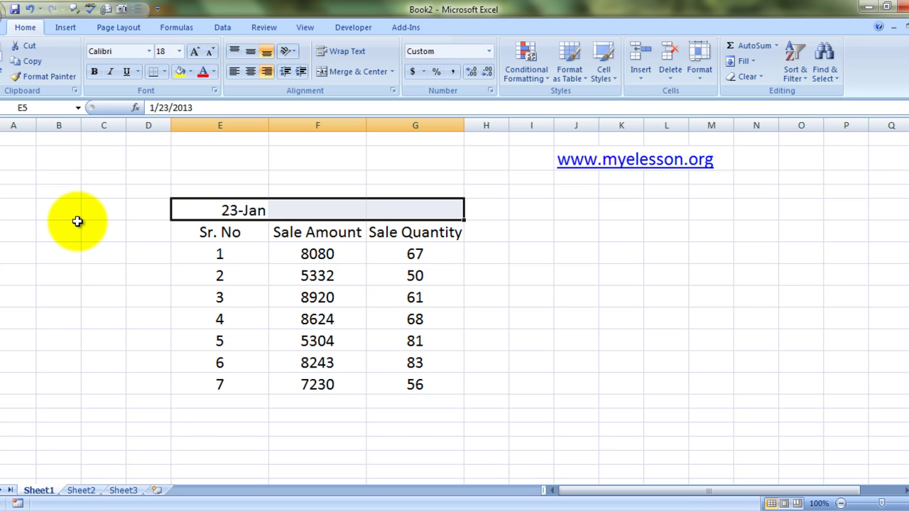
{"action": "key", "text": "alt"}
{"action": "key", "text": "h"}
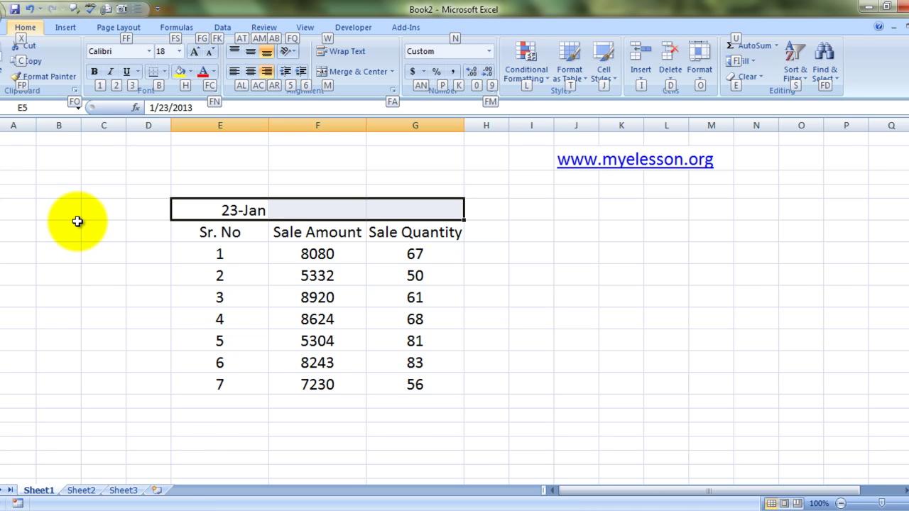
{"action": "key", "text": "m"}
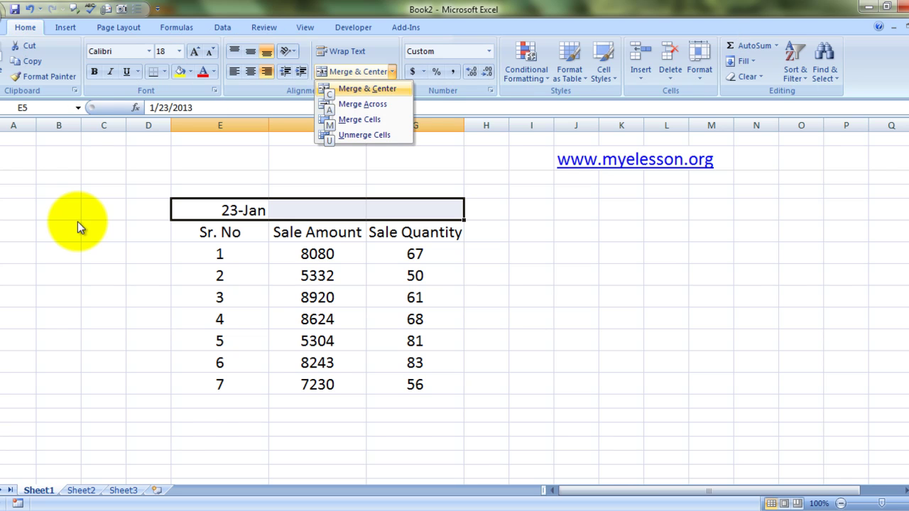
{"action": "key", "text": "c"}
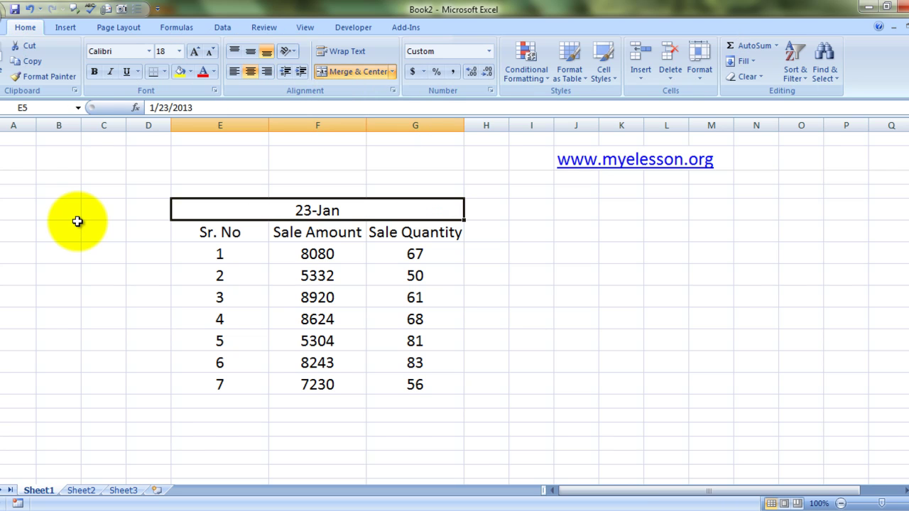